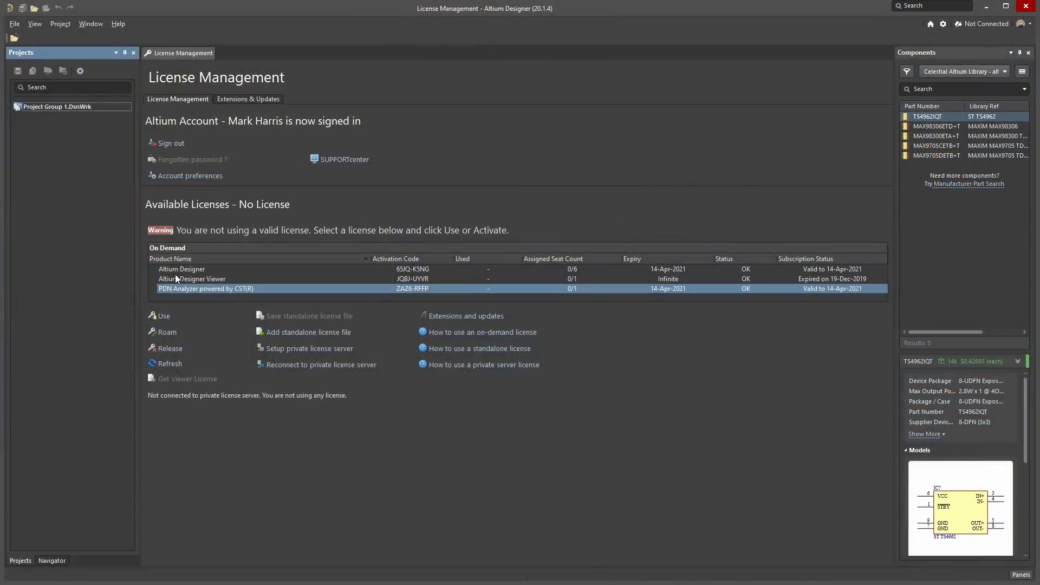
- Use the on-demand Altium Designer licence from License Management's right-click menu
right_click(175, 271)
click(184, 278)
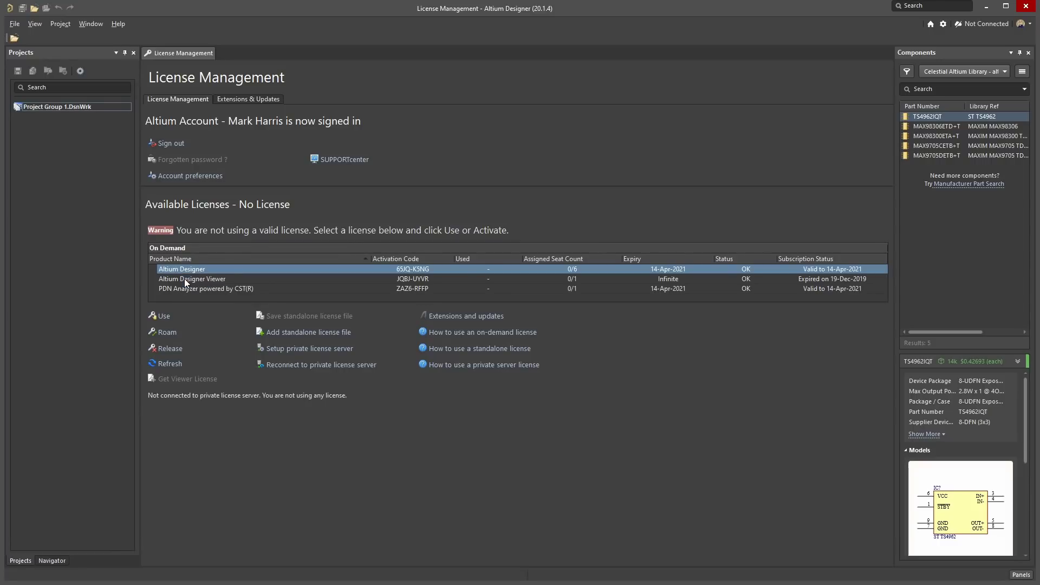
- Create a new PCB project named Battery Charger
click(14, 24)
mouse_move(33, 36)
click(153, 39)
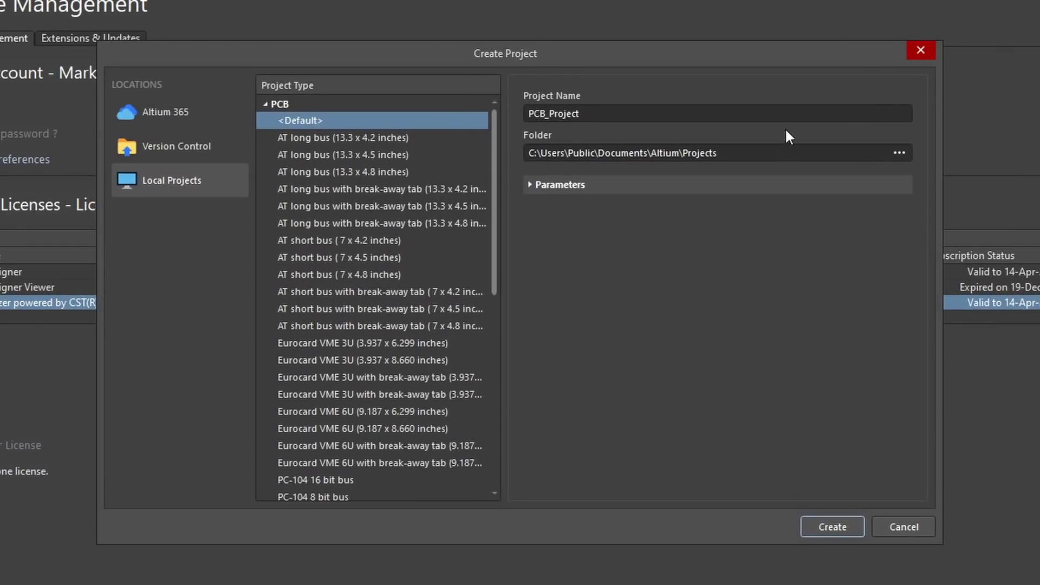
double_click(789, 114)
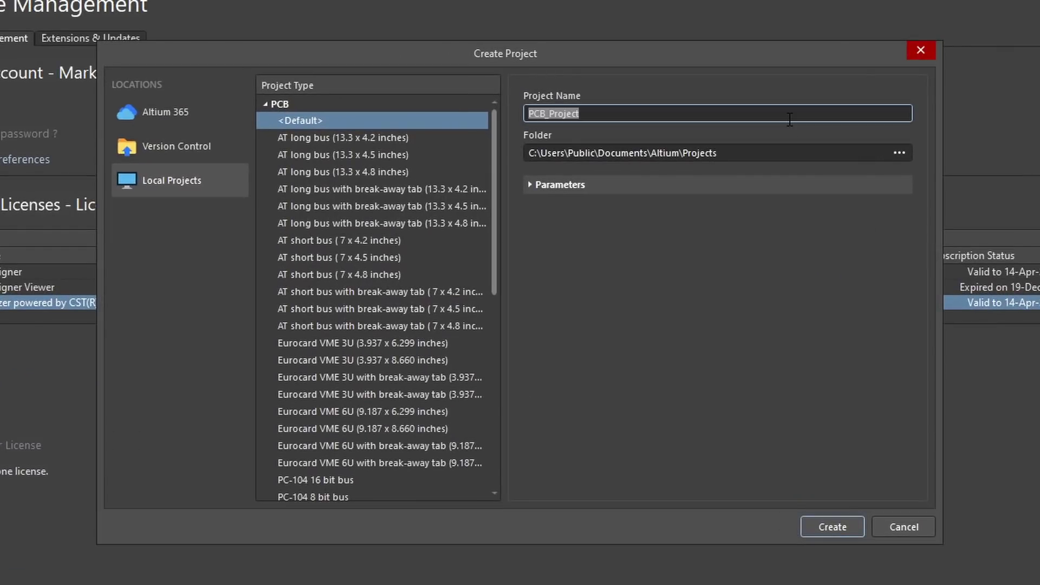
text(Battery Charger)
click(832, 527)
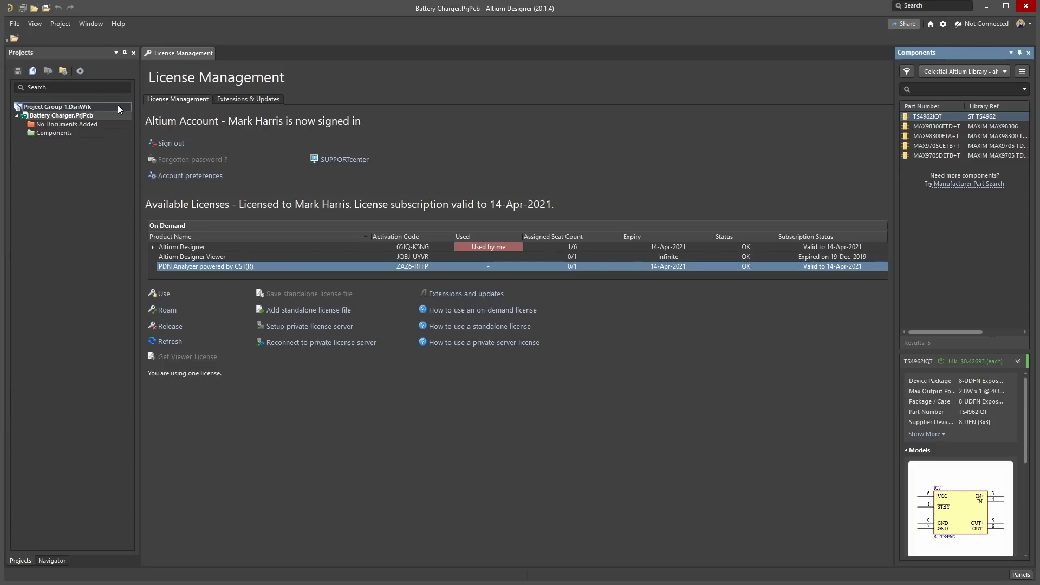
- Add a new schematic sheet to the project and switch its Page Options to a template
right_click(84, 114)
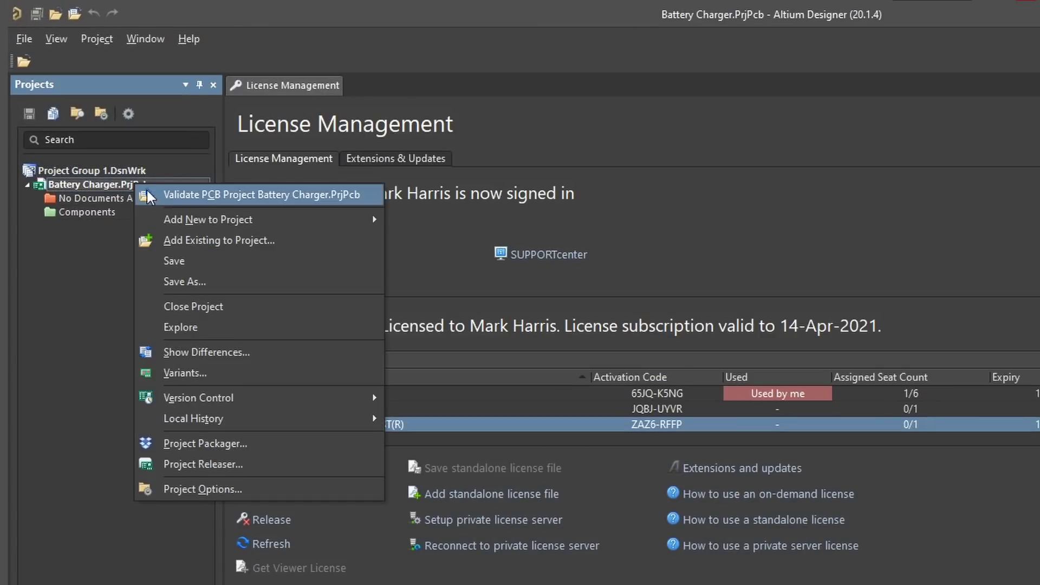
mouse_move(184, 216)
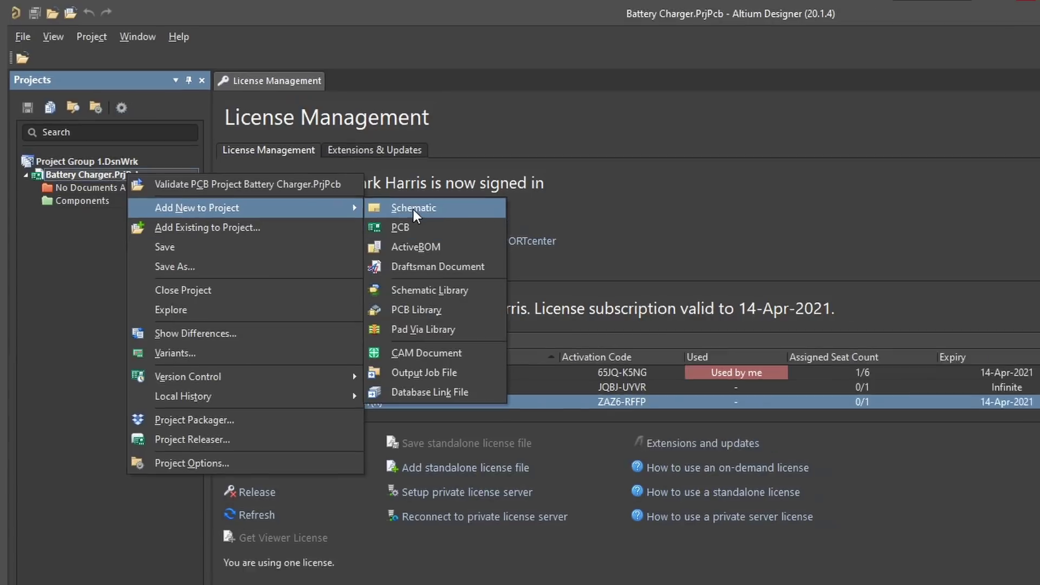
click(436, 220)
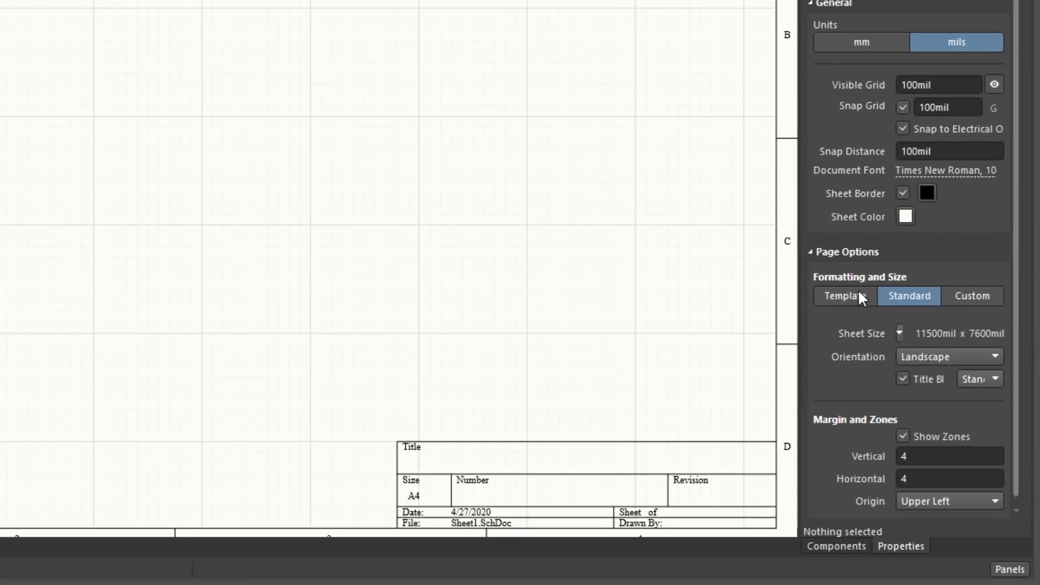
click(861, 295)
click(921, 335)
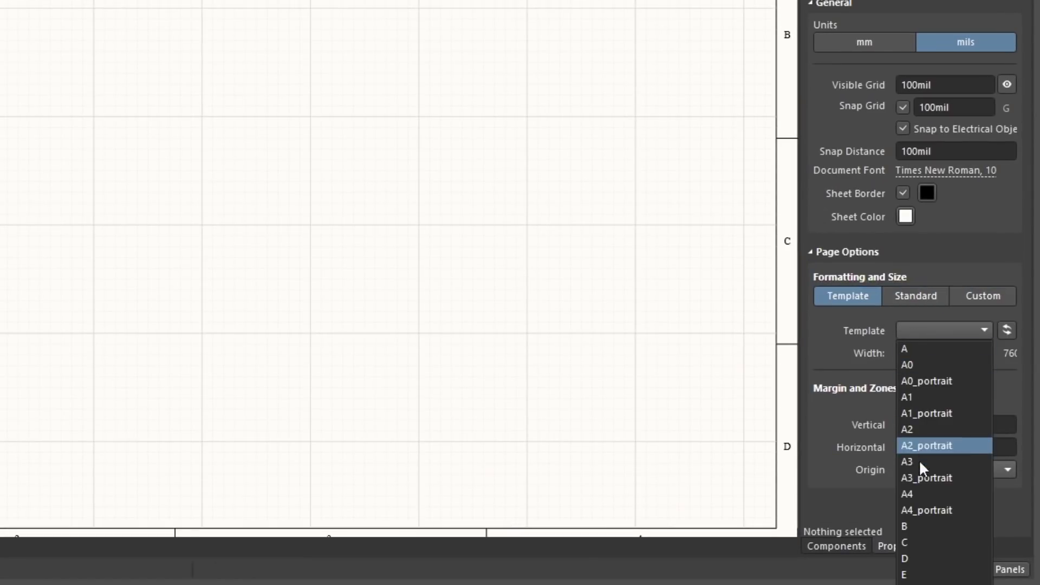
click(726, 358)
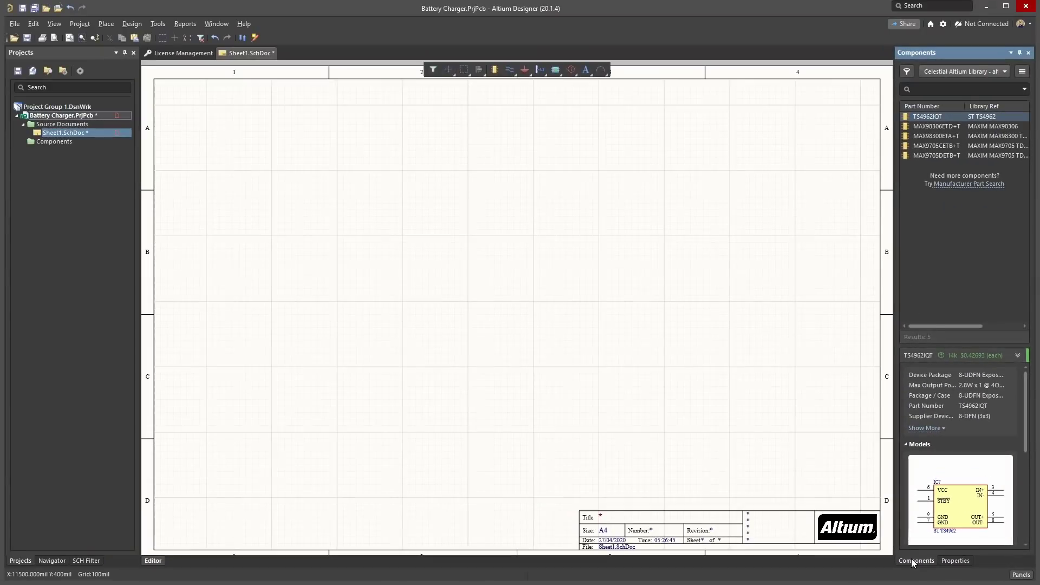
- Show the Battery Chargers library in a widened Components panel with column grouping enabled
click(948, 71)
click(971, 133)
drag(894, 149, 825, 139)
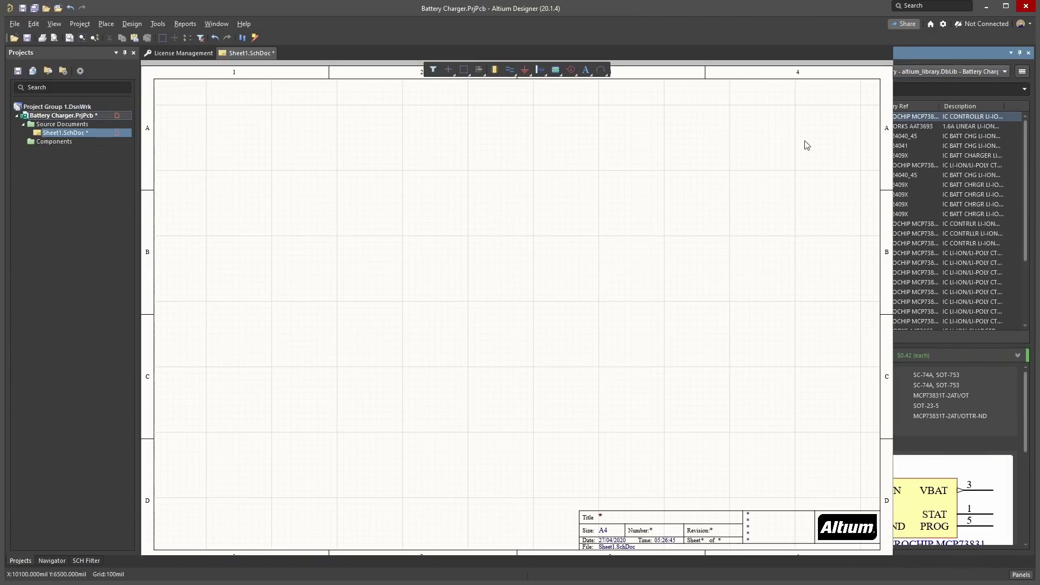
right_click(910, 103)
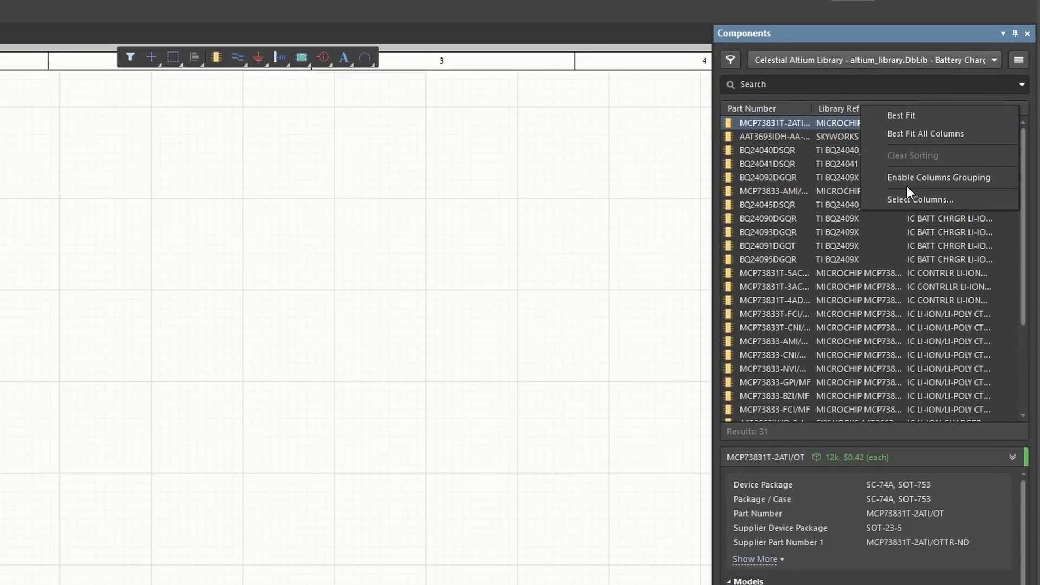
click(908, 183)
- Add the Number of Cells and Price columns to the parts list
right_click(870, 128)
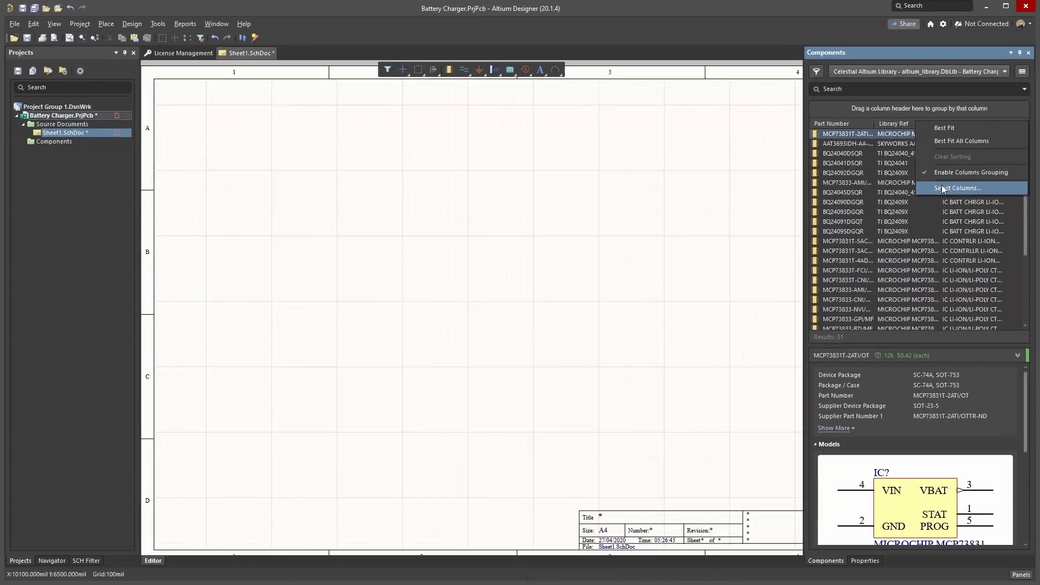
click(943, 188)
scroll(567, 248, down, 5)
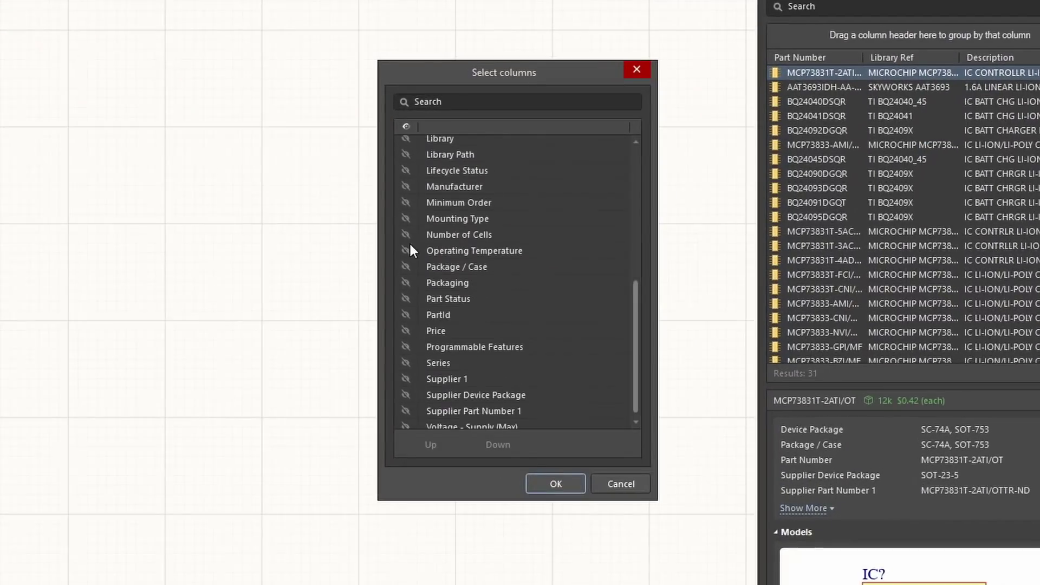
click(566, 304)
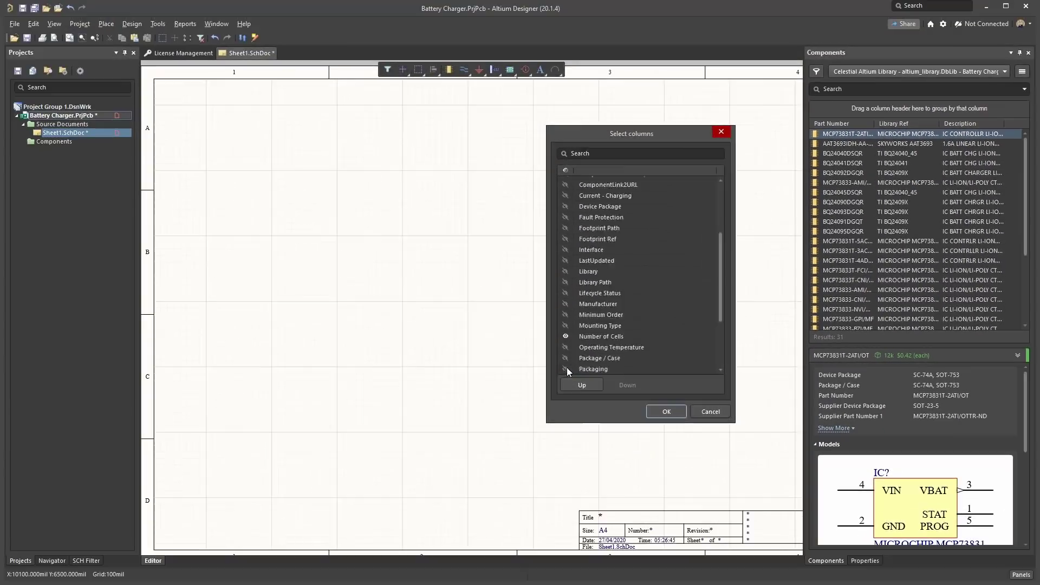
click(556, 484)
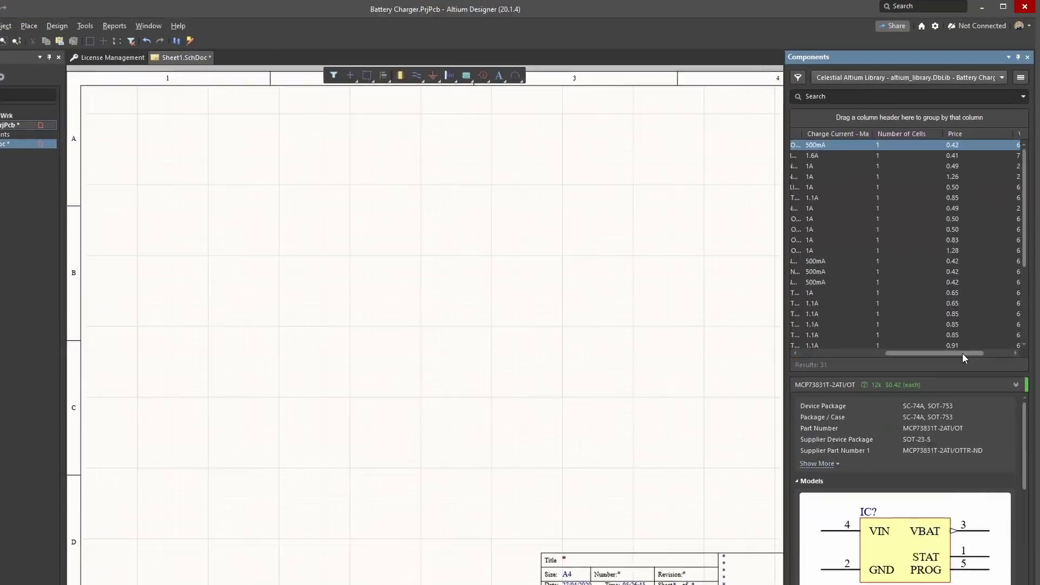
- Group parts by Number of Cells and drag BQ24092DGQT onto the sheet centre
drag(829, 174, 829, 176)
click(798, 154)
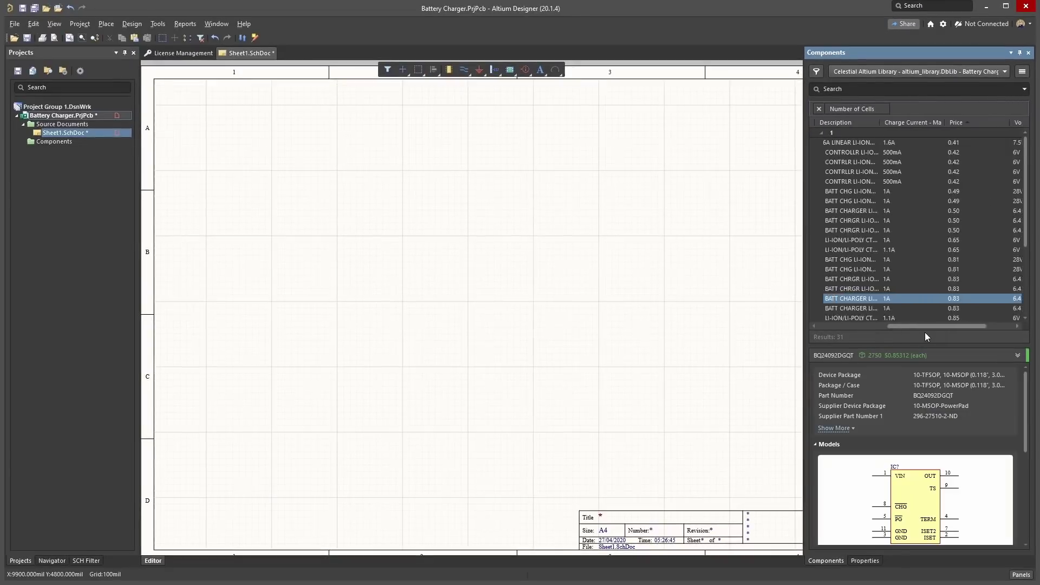
drag(854, 540, 770, 534)
drag(873, 330, 490, 277)
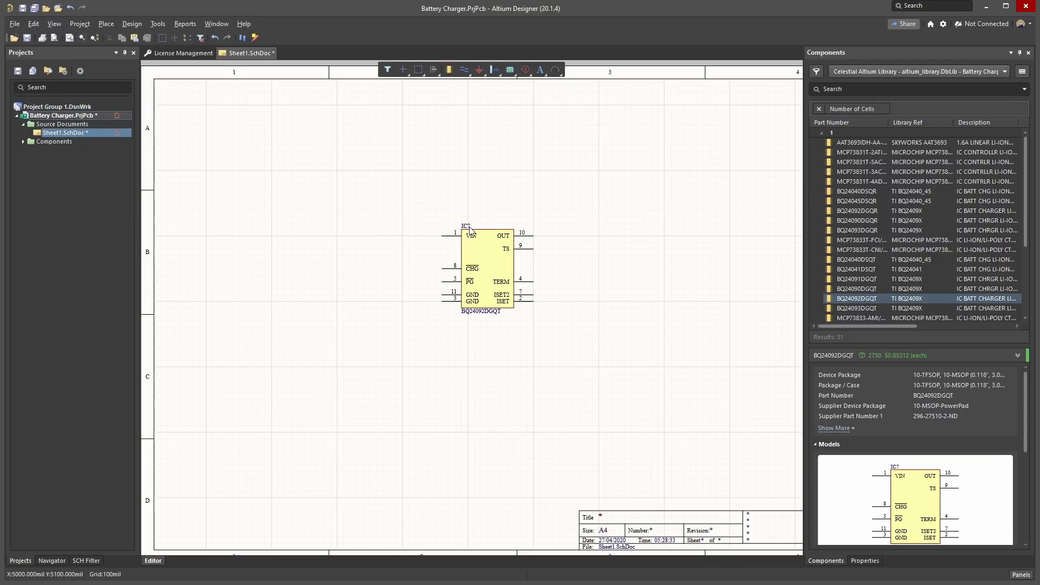
- Switch to the LED - Indication library and add the Color column
click(864, 73)
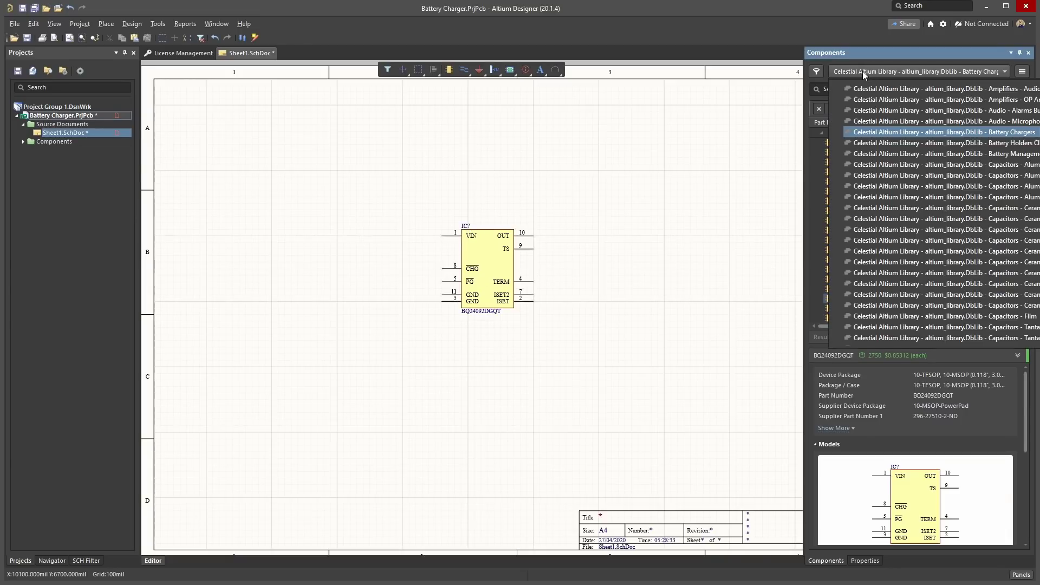
scroll(925, 193, down, 10)
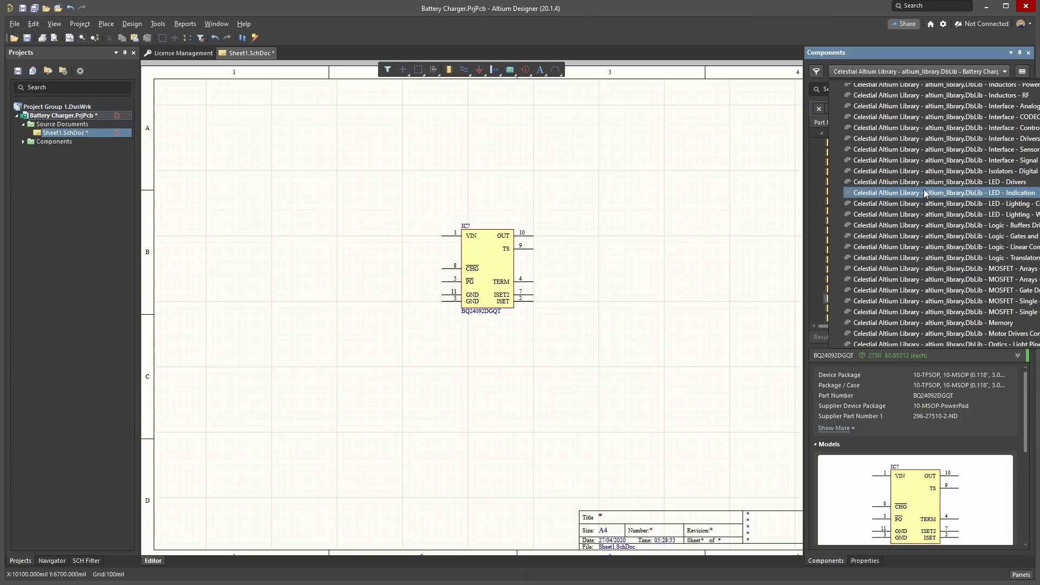
click(922, 194)
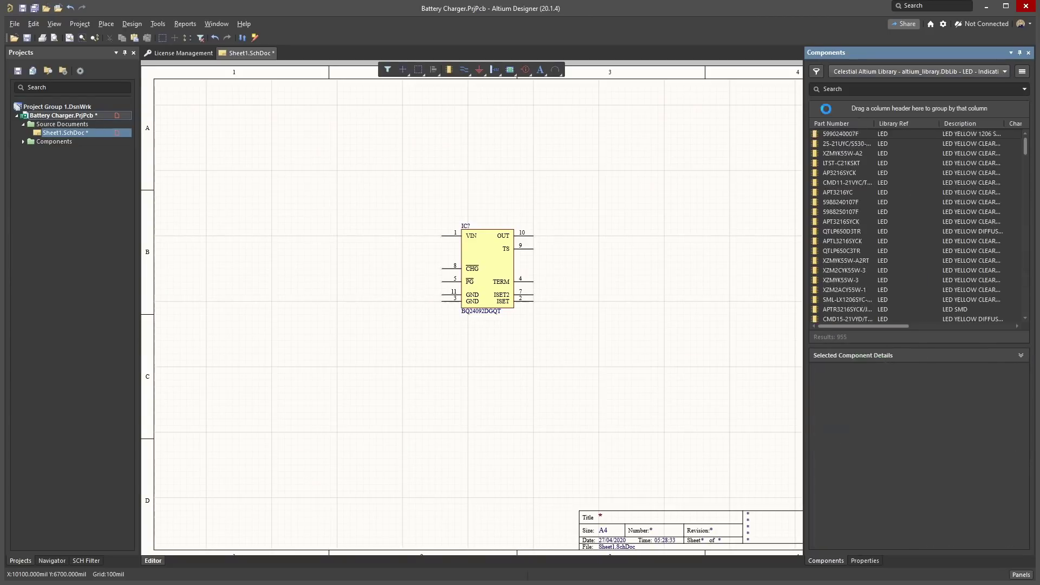
click(913, 190)
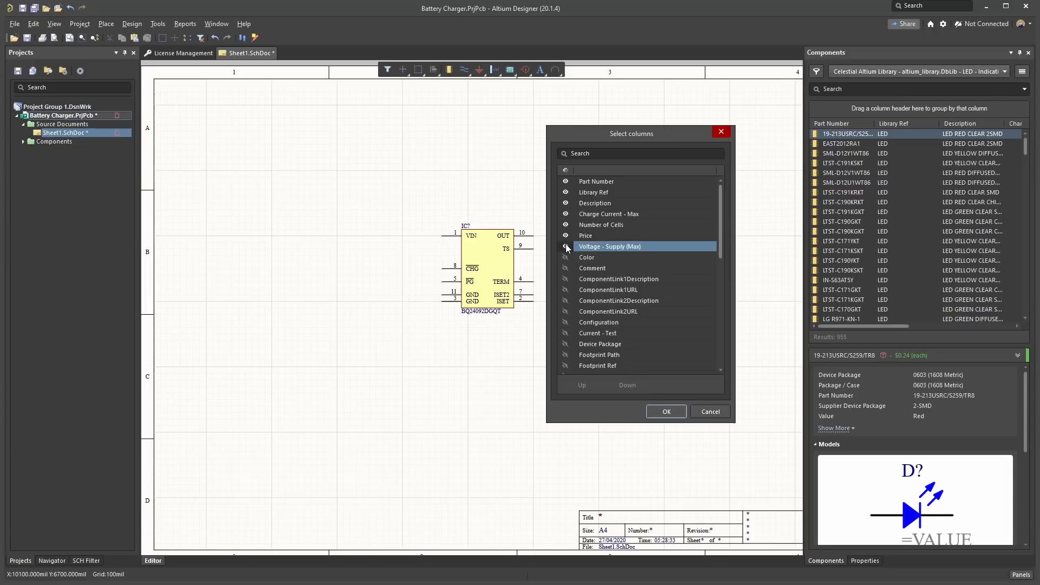
click(624, 257)
scroll(578, 264, down, 2)
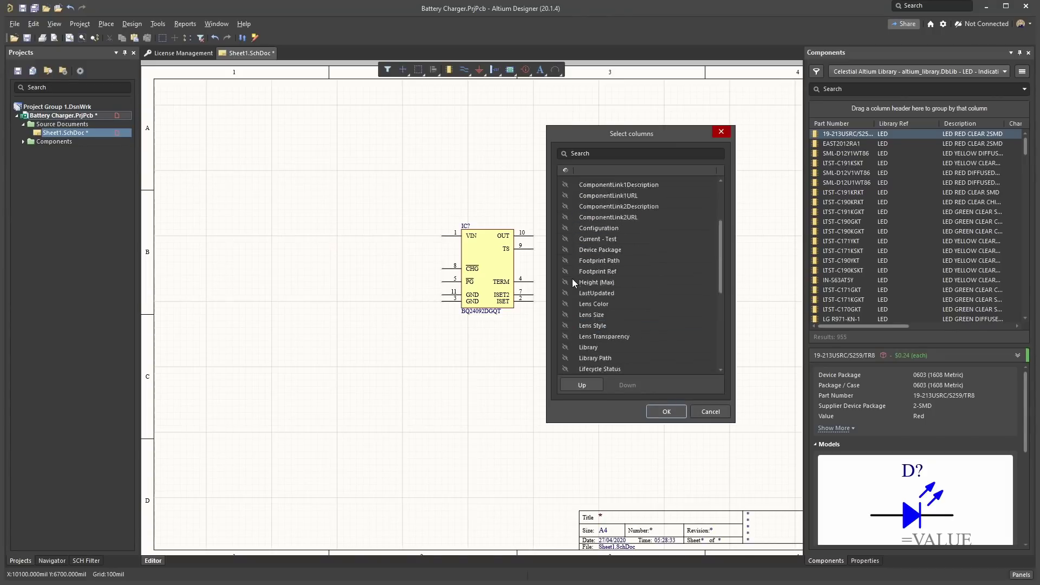
key(Return)
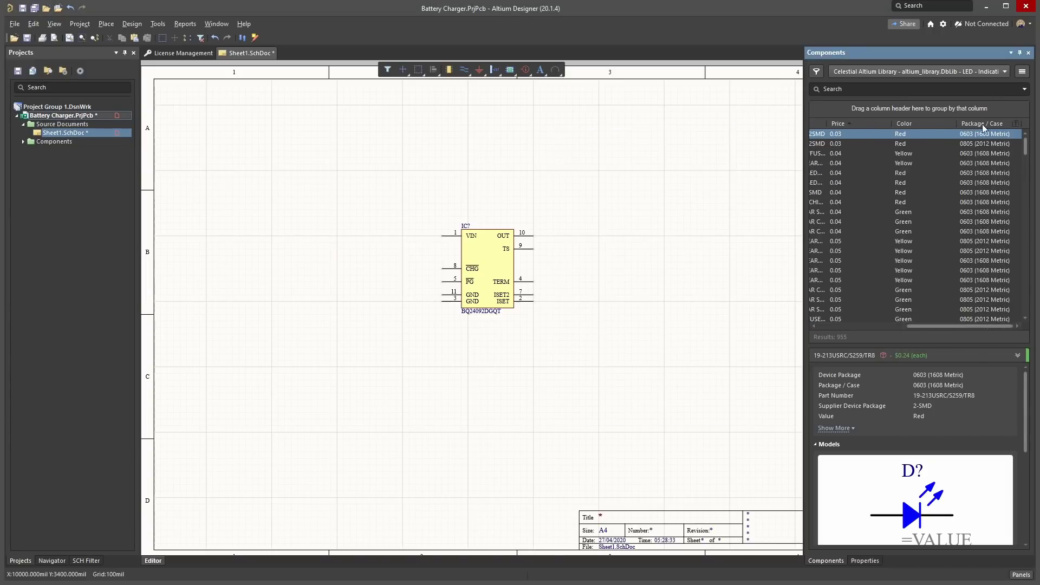
- Group LEDs by Package / Case and Color, then place a red 0603 LED beside the blue one
drag(983, 125, 934, 120)
click(821, 162)
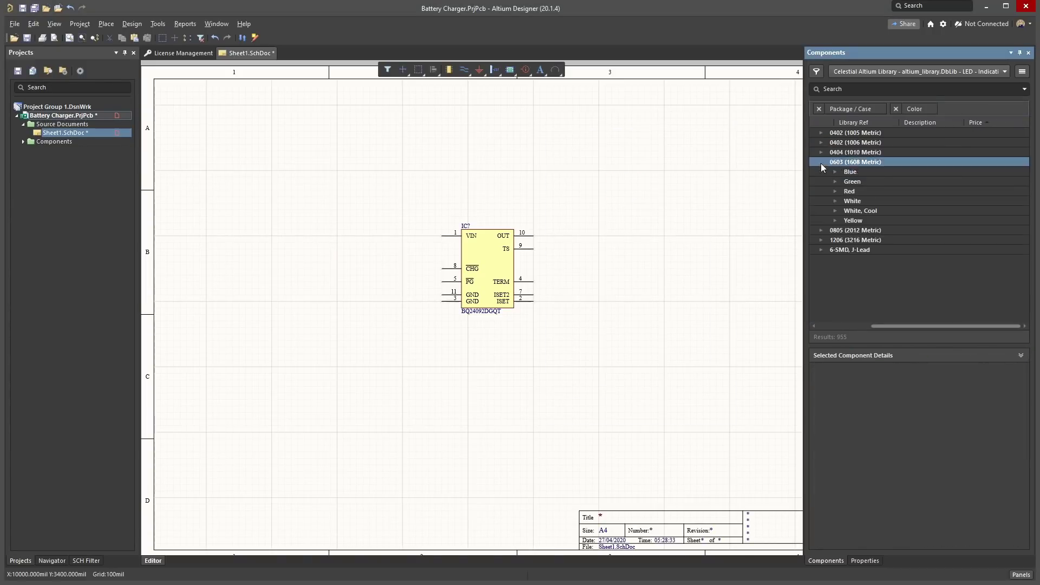
click(836, 191)
click(886, 201)
drag(887, 201, 699, 183)
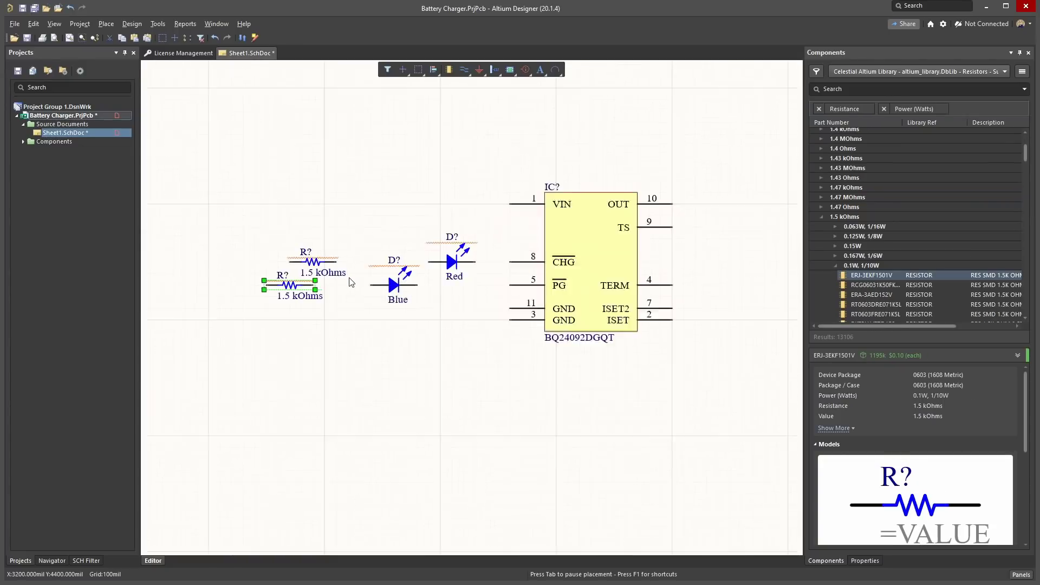
ctrl+scroll(351, 282, up, 2)
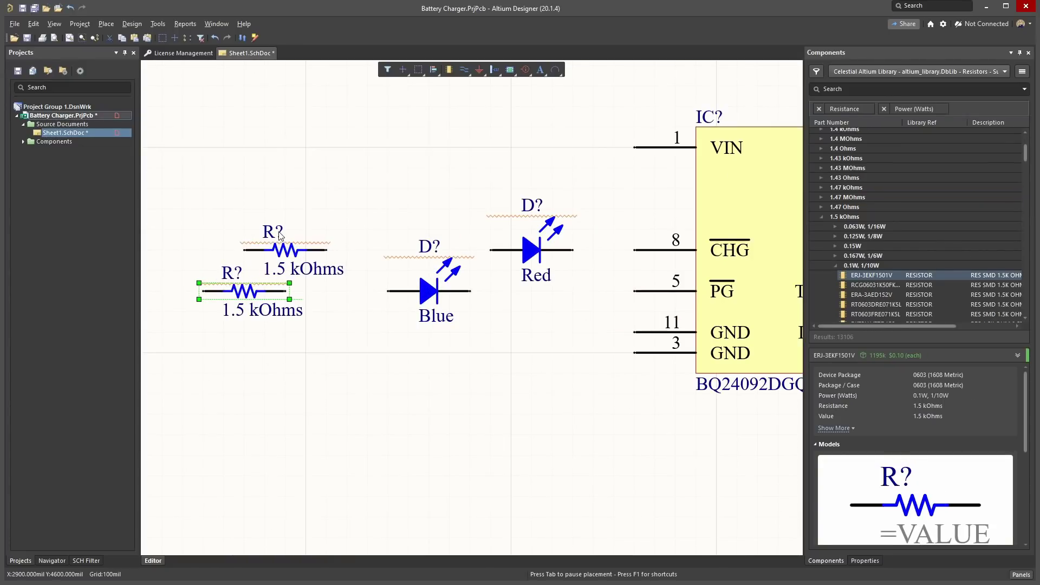
- Reposition the resistor's R? designator and 1.5 kOhms value, and place GND below the IC
drag(271, 234, 244, 250)
drag(317, 272, 361, 243)
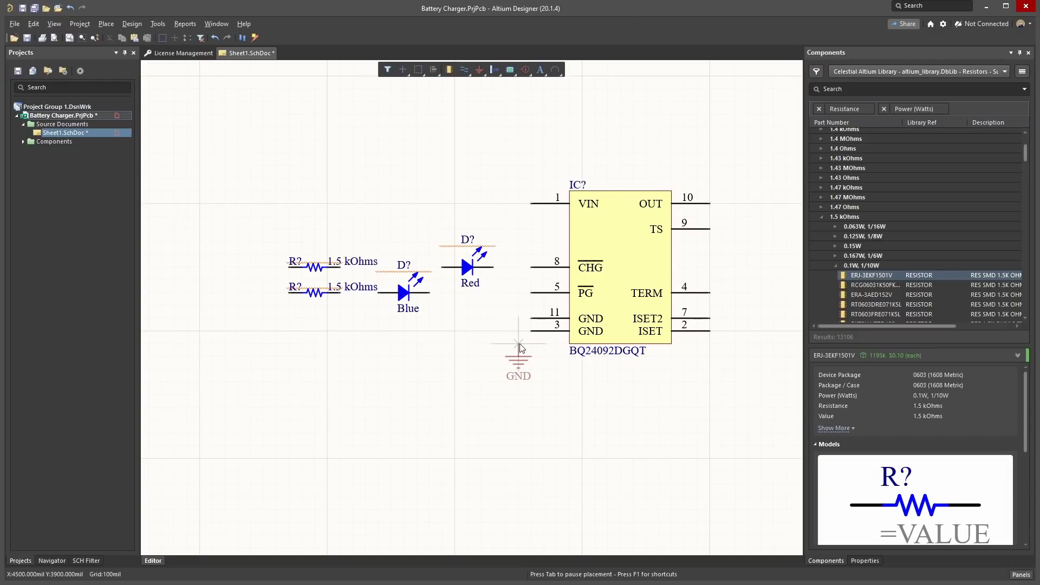
click(518, 350)
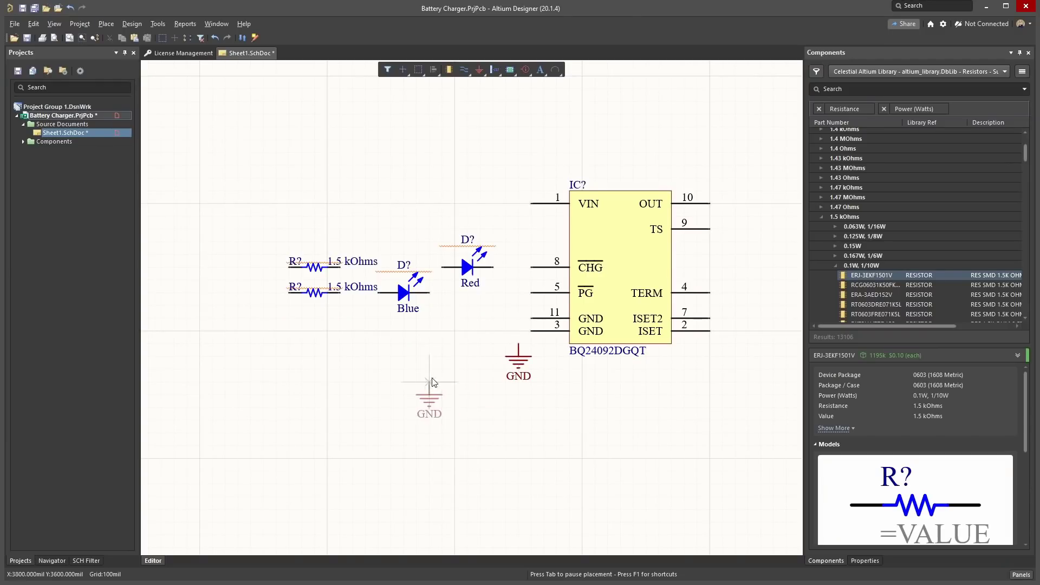
right_click(479, 70)
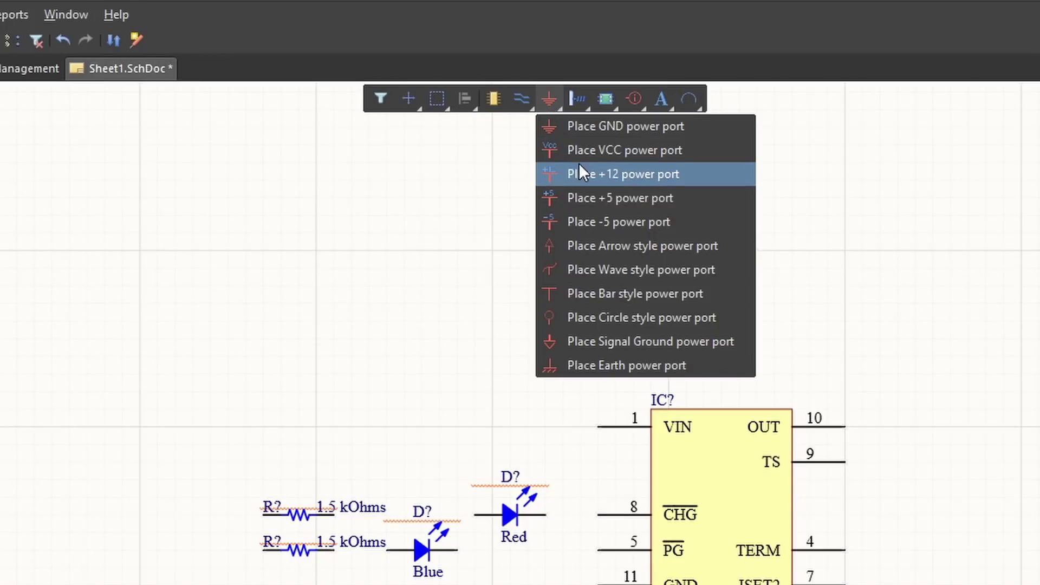
- Place a VCC power port above the charger IC
click(603, 152)
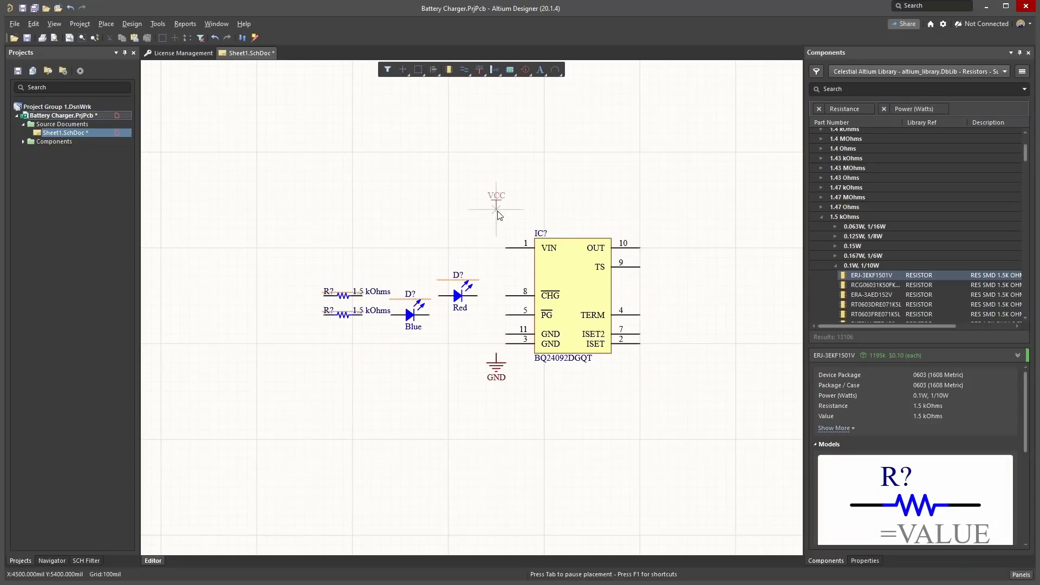
click(487, 229)
right_drag(641, 179, 504, 177)
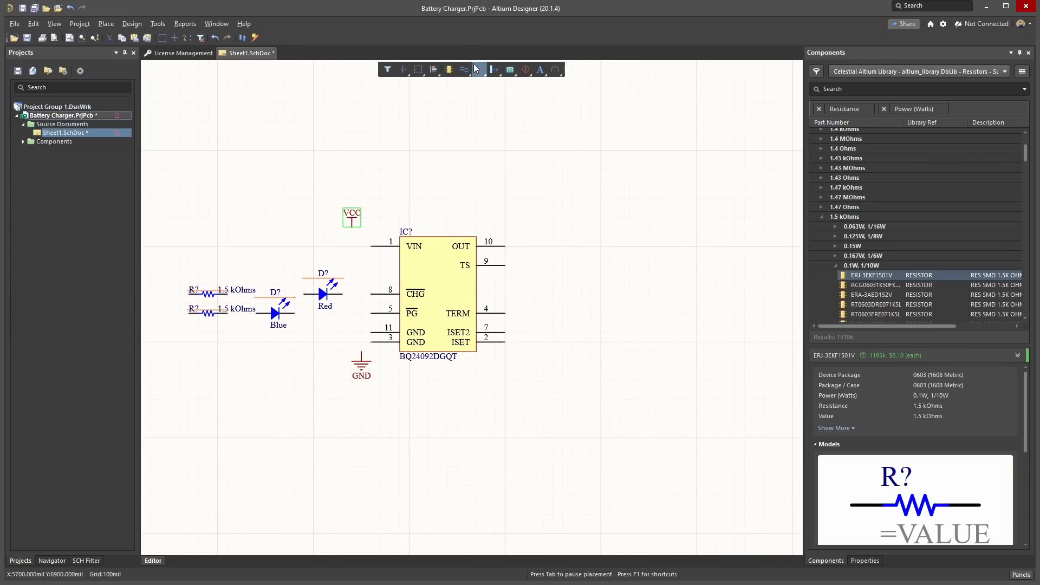
- Place another power port renamed VBATT to the right of the IC
click(480, 72)
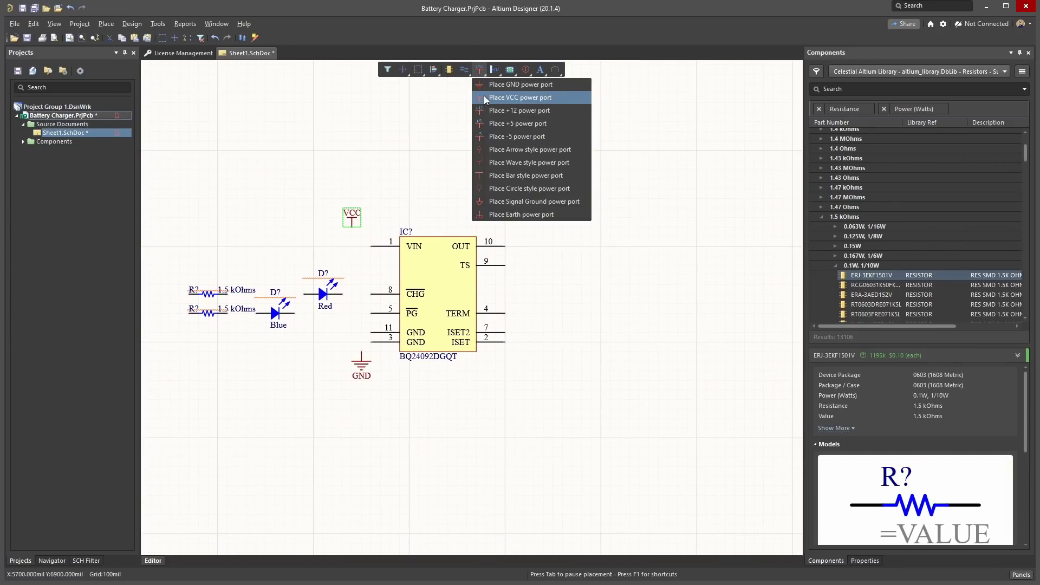
click(485, 97)
key(Tab)
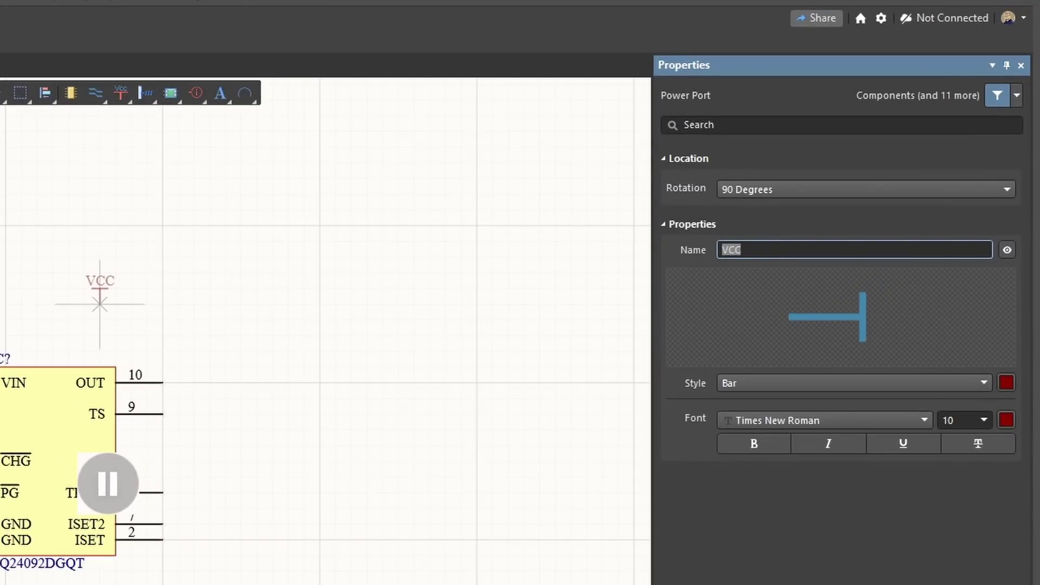
text(VBATT)
key(Return)
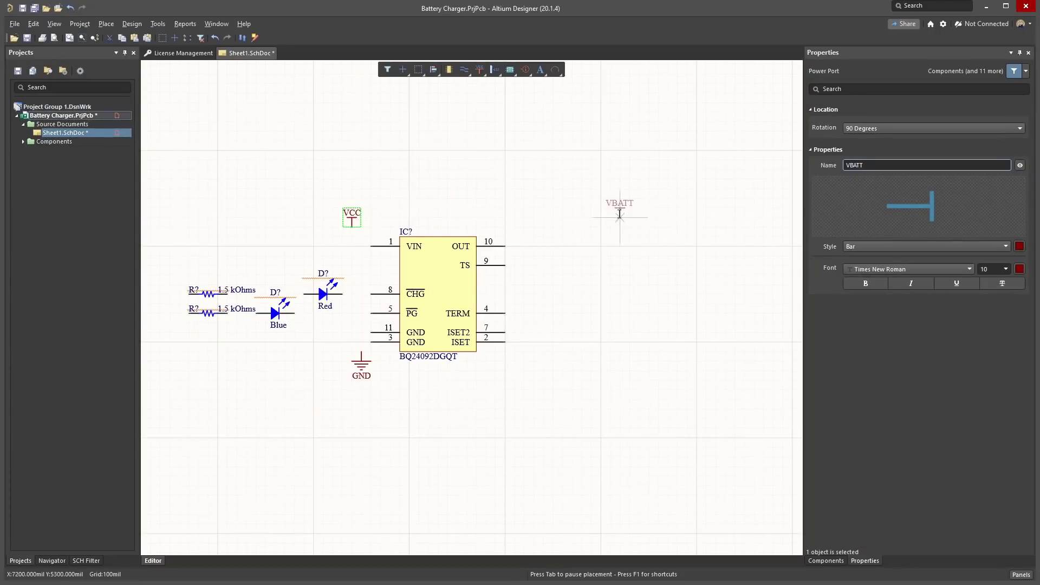
click(676, 214)
right_click(574, 198)
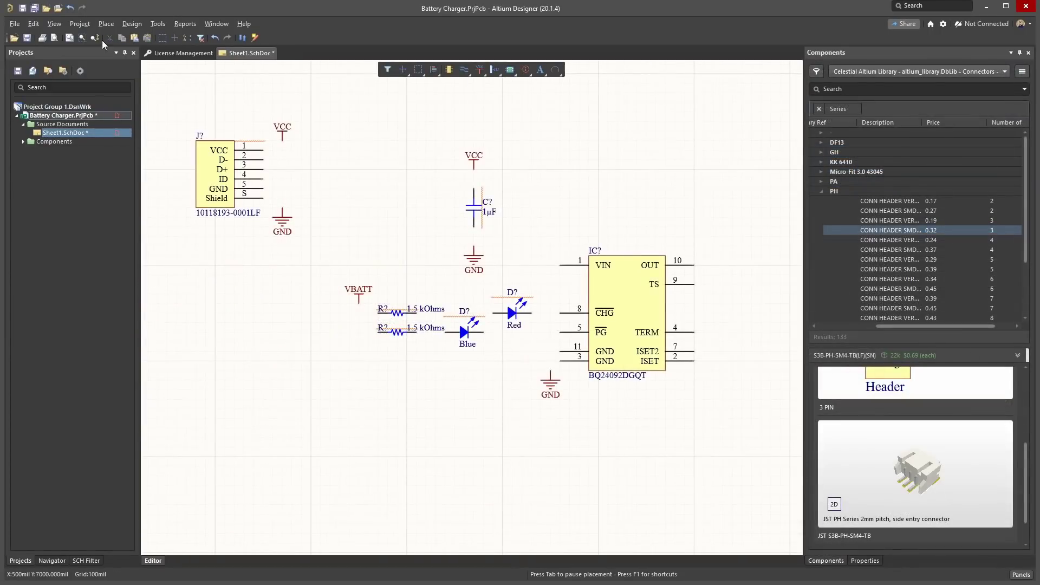
- Wire connector pin 1 to VCC, pin 5 to GND, and the VCC capacitor node to VIN
click(111, 24)
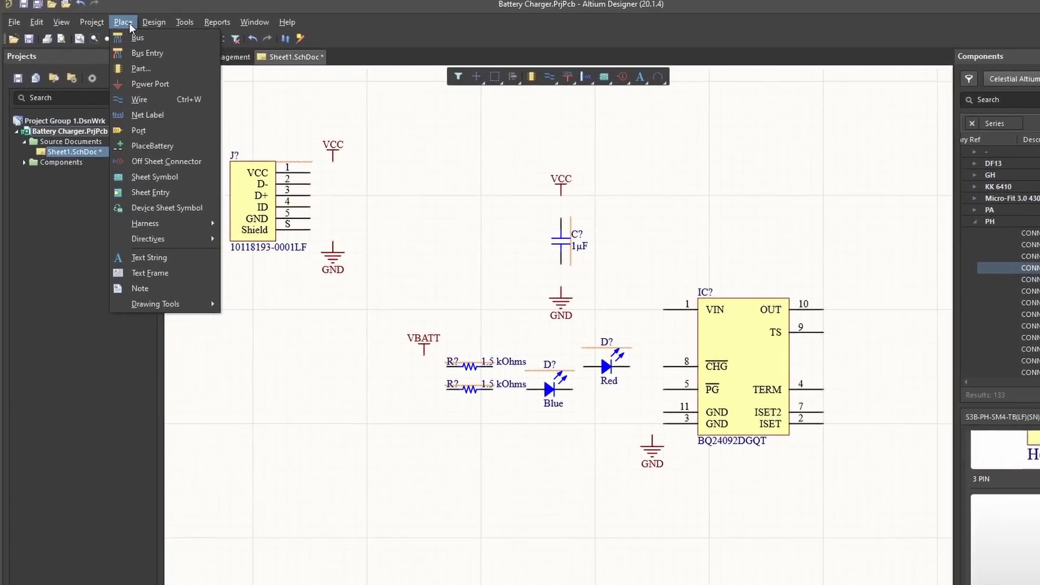
click(179, 117)
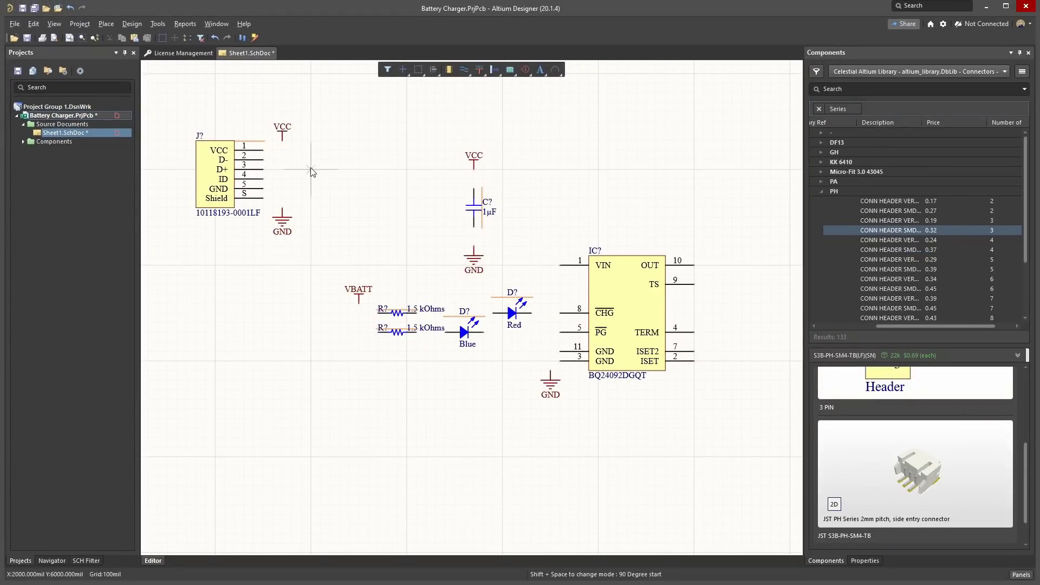
click(282, 141)
click(264, 189)
click(282, 198)
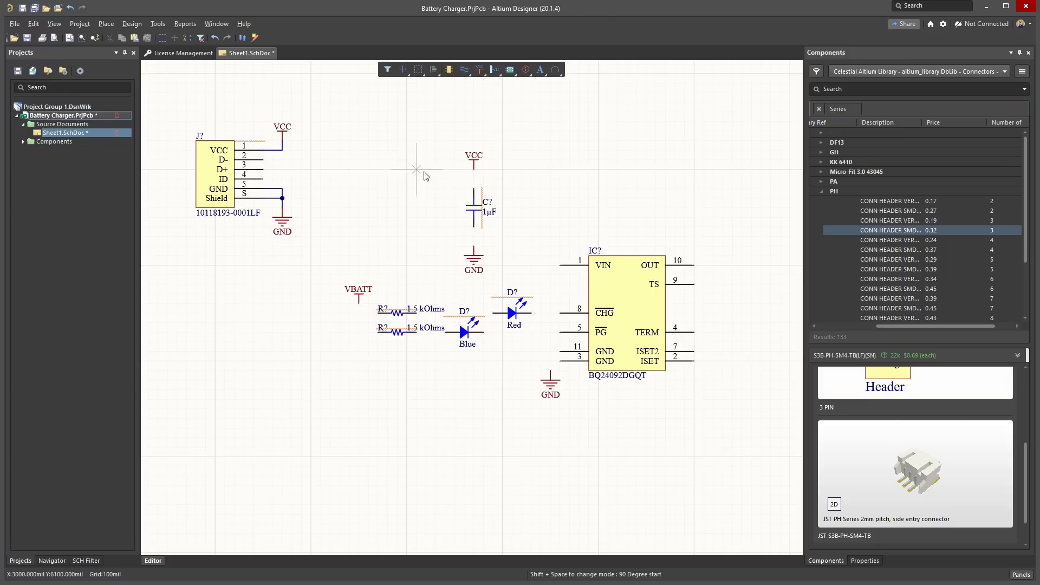
click(474, 179)
click(560, 265)
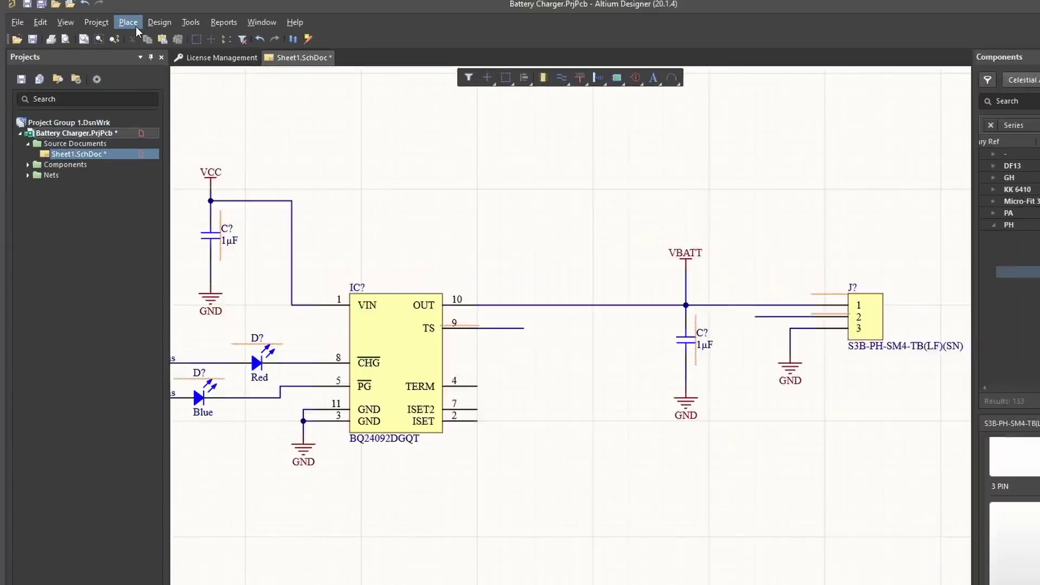
- Place TSENSE net labels on the IC's TS pin 9 wire and connector pin 2 wire
click(106, 23)
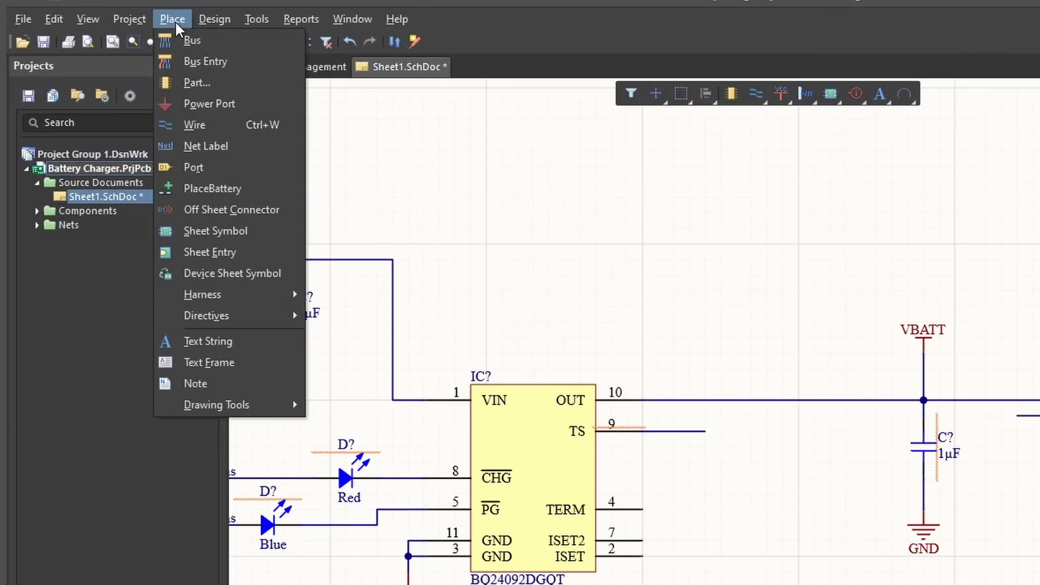
click(206, 145)
key(Tab)
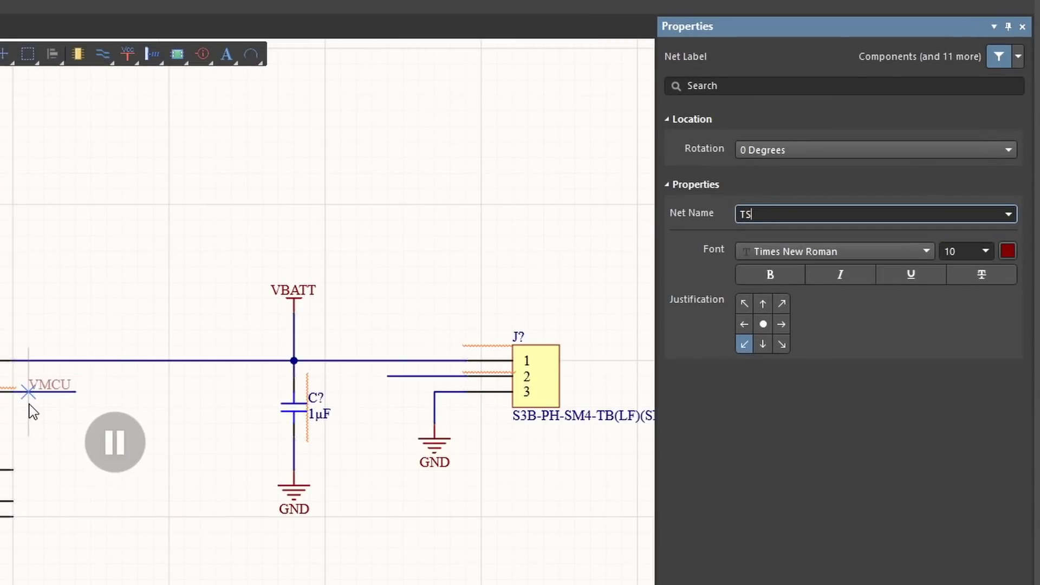
key(Return)
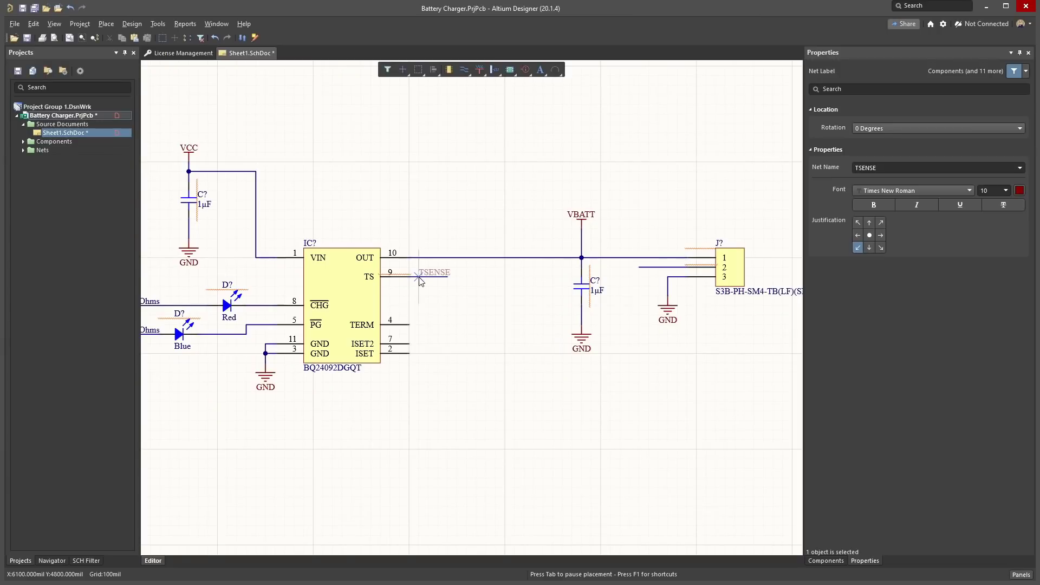
click(420, 279)
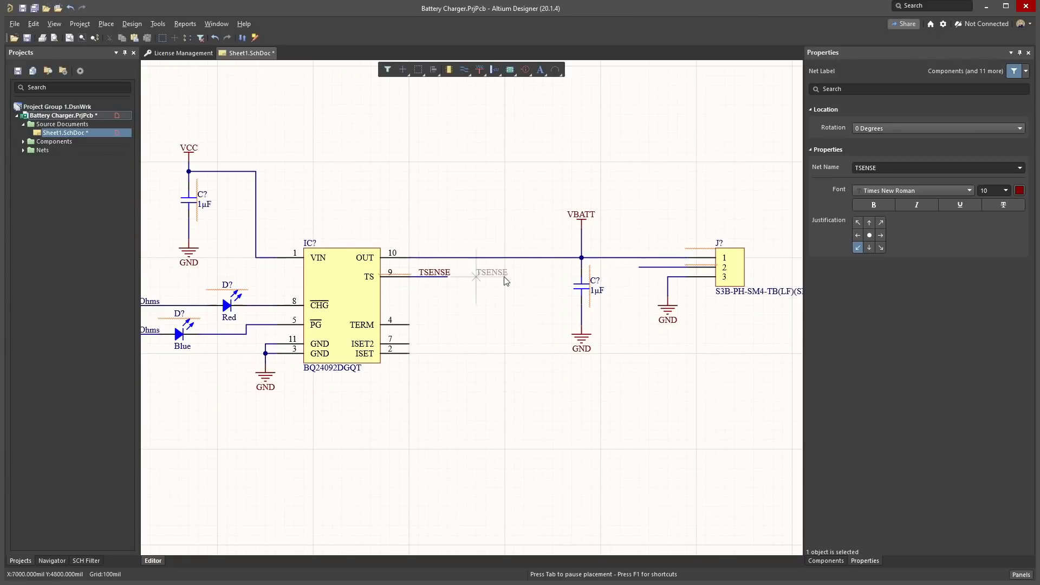
click(649, 268)
key(Escape)
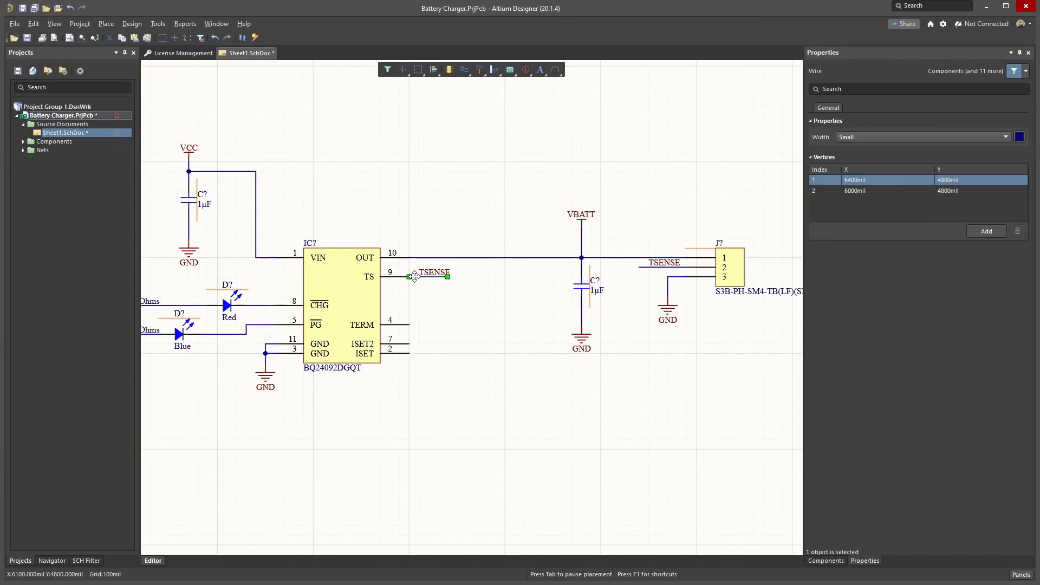
- Set the Title parameter in Document Options to '500mA Battery Charger'
key(v)
key(d)
click(862, 108)
scroll(918, 213, down, 4)
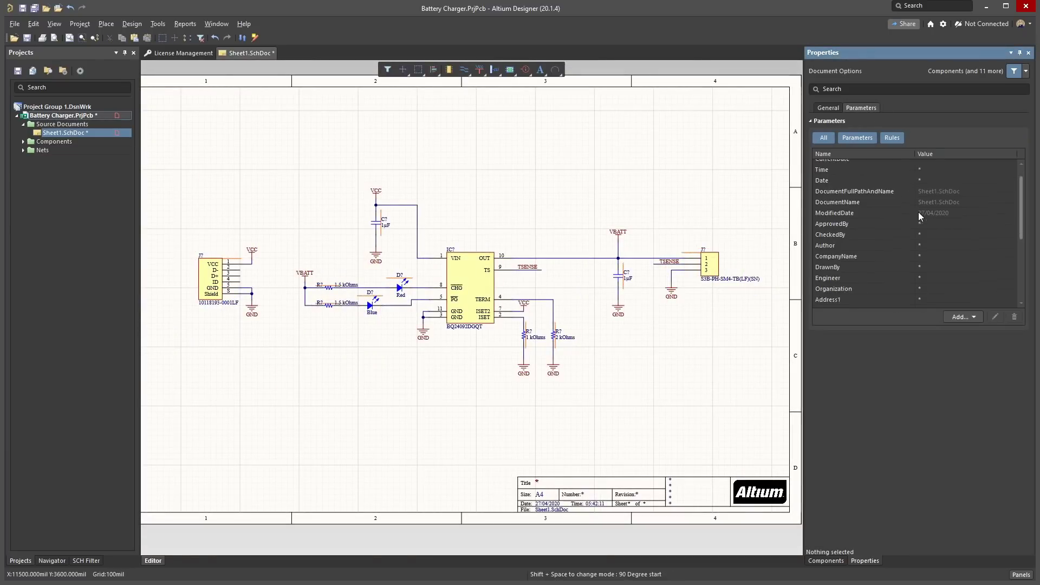
double_click(930, 257)
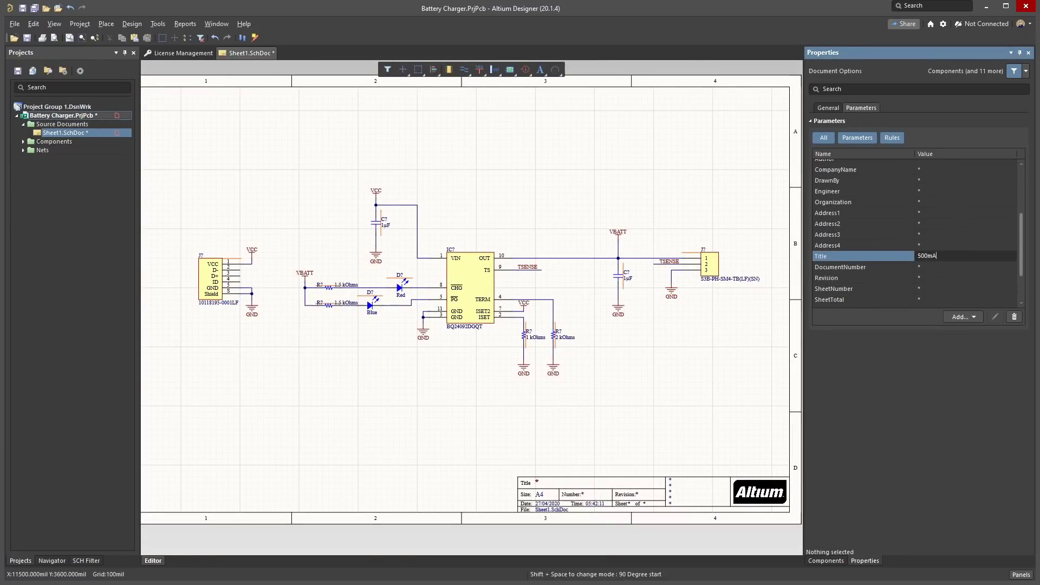
key(Return)
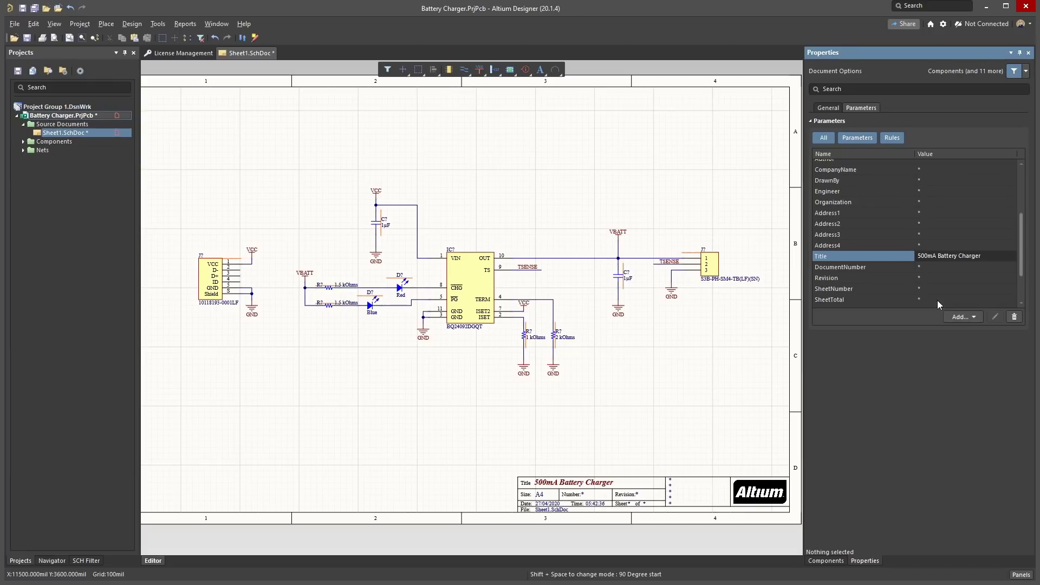
scroll(910, 231, up, 2)
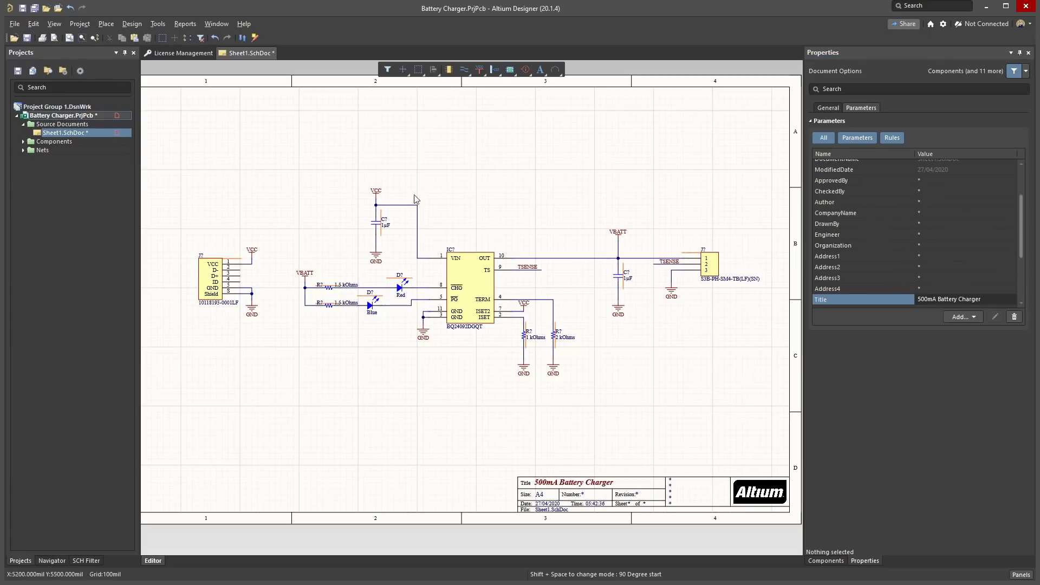
- Number the schematic sheets with Auto Document Number and an updated sheet count
click(157, 30)
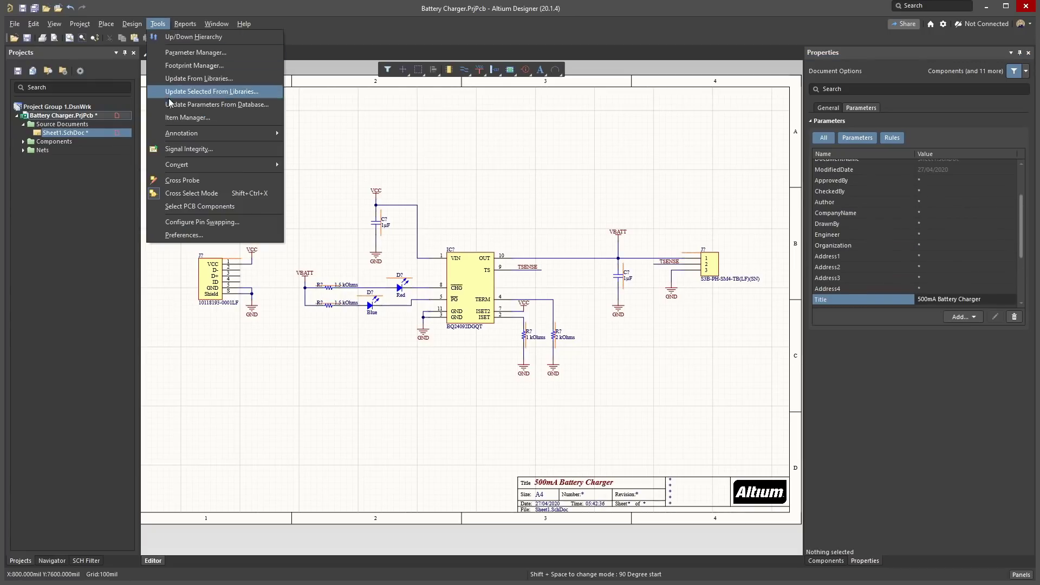
mouse_move(211, 135)
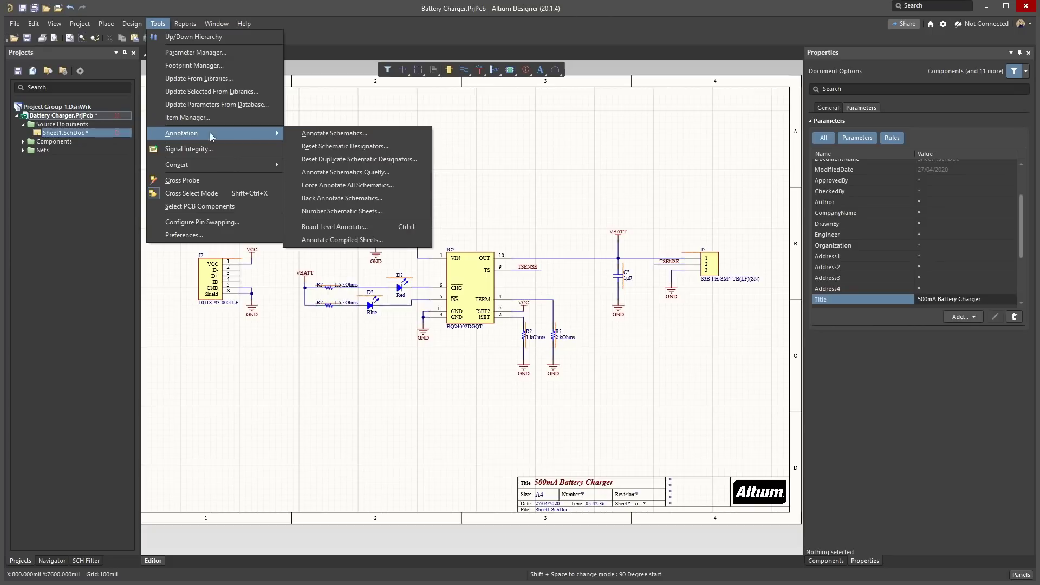
click(355, 215)
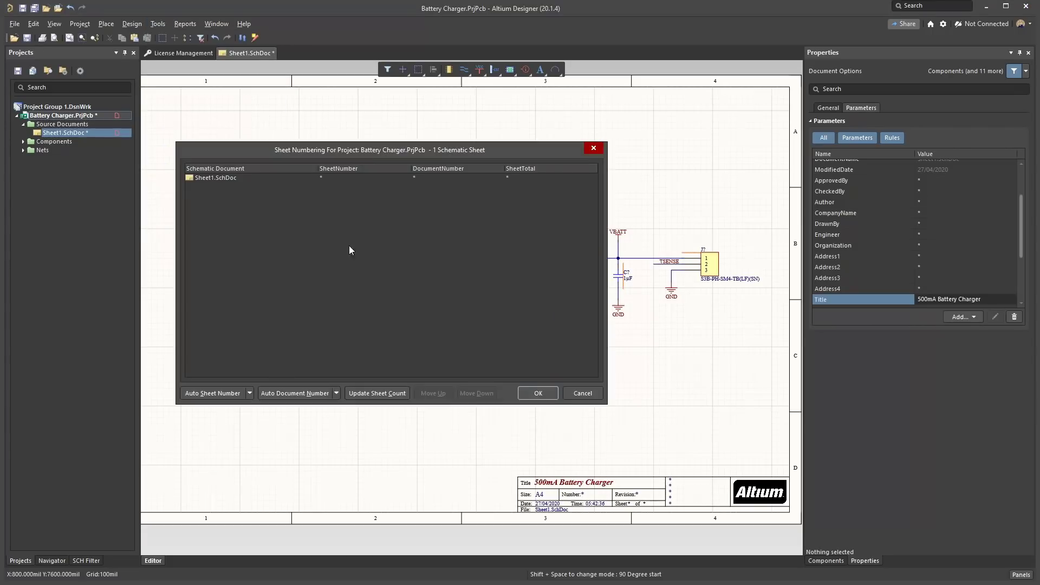
click(288, 392)
click(362, 397)
click(529, 396)
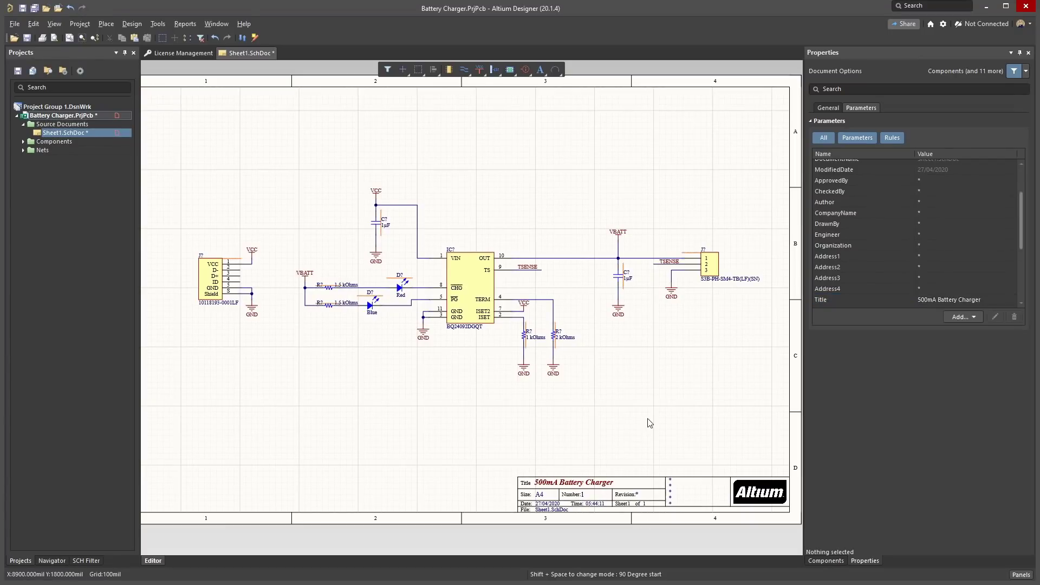
- Annotate Schematics Quietly, accepting all 11 designator changes
click(158, 23)
mouse_move(181, 131)
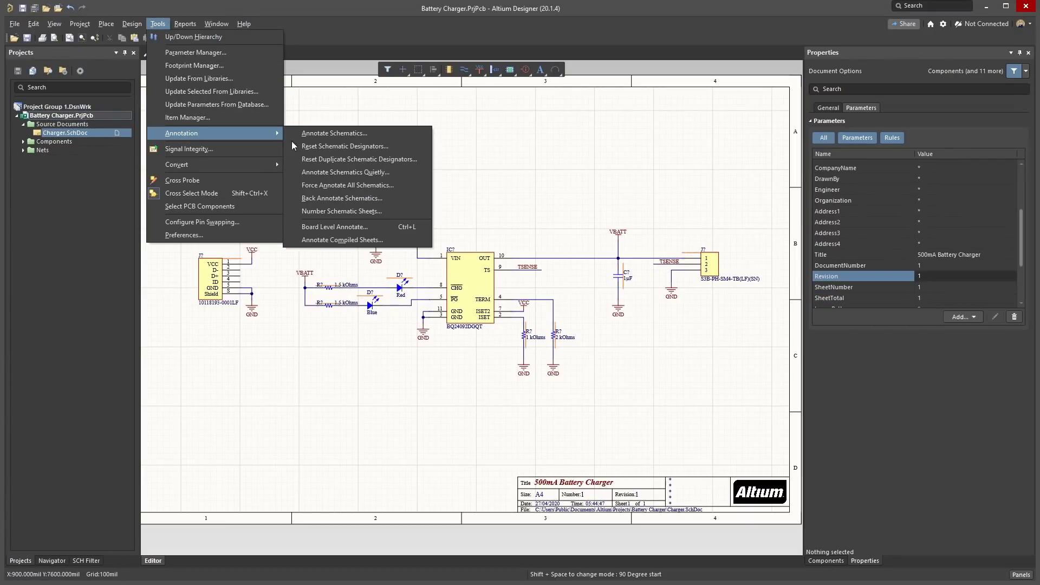
click(339, 178)
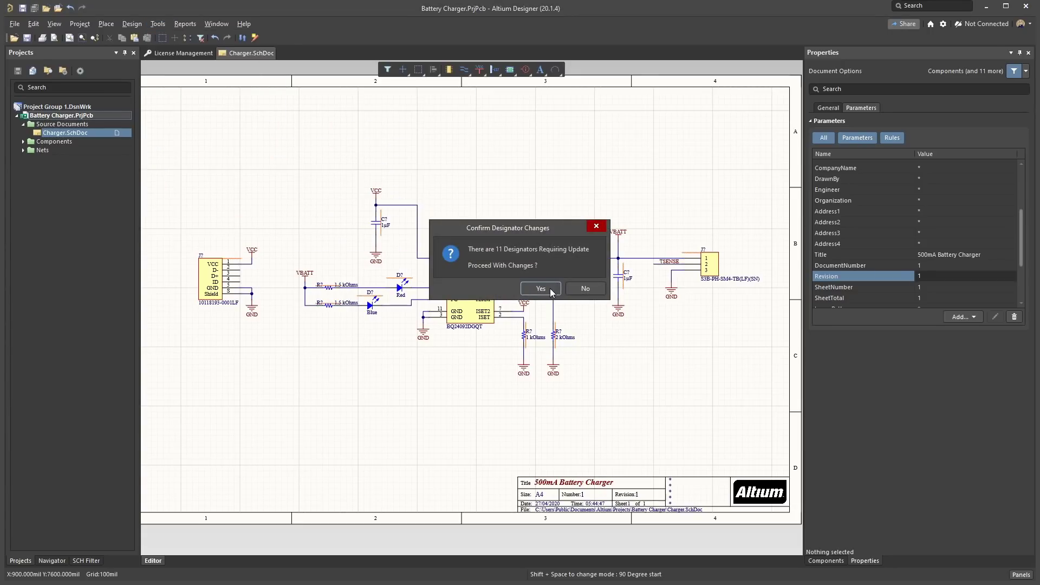
click(551, 293)
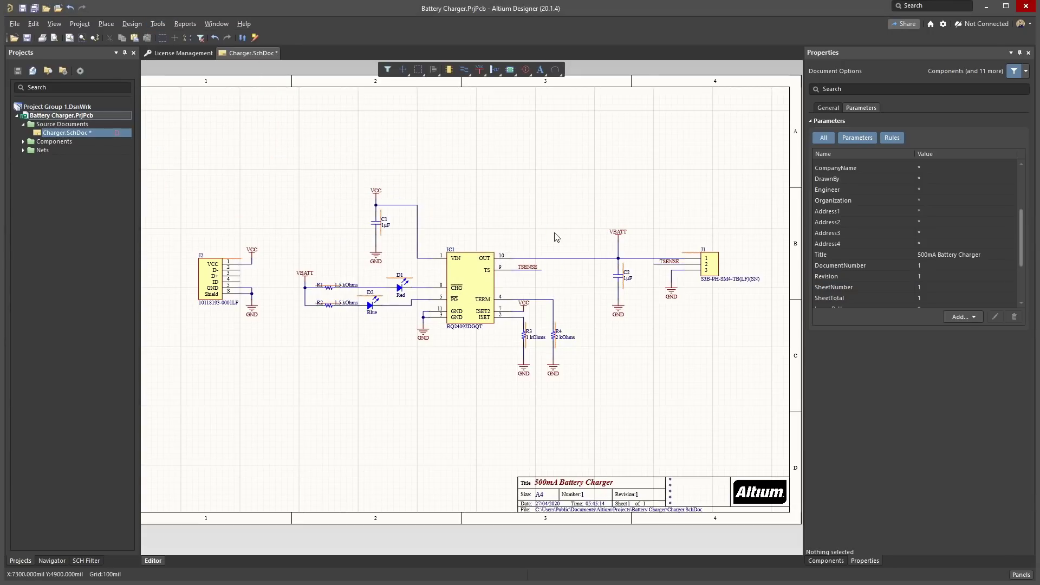